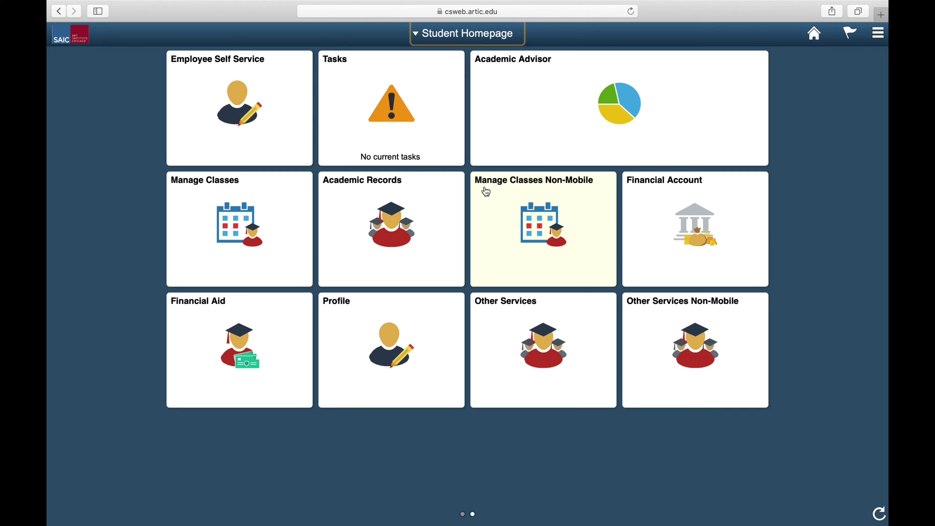
Search Spring 2021 for open undergraduate Art History classes in Class Search and Enroll.
click(525, 195)
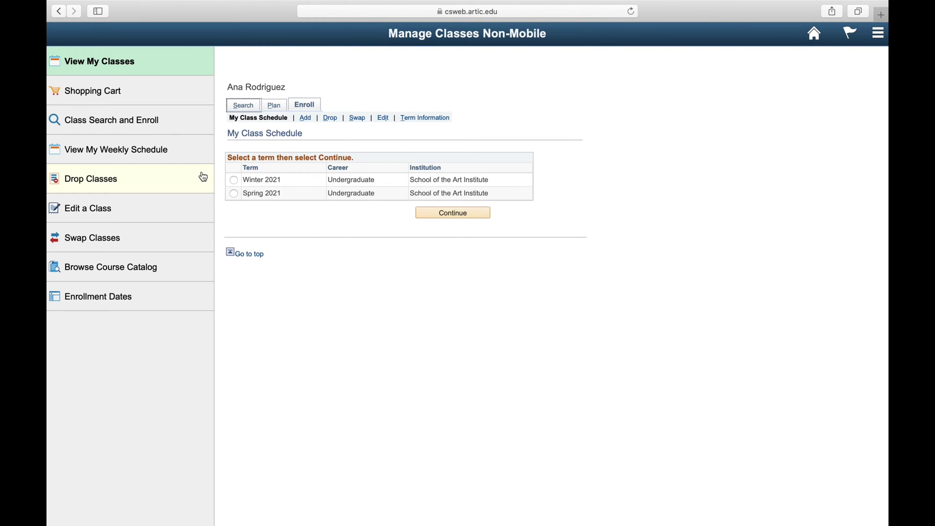
click(185, 123)
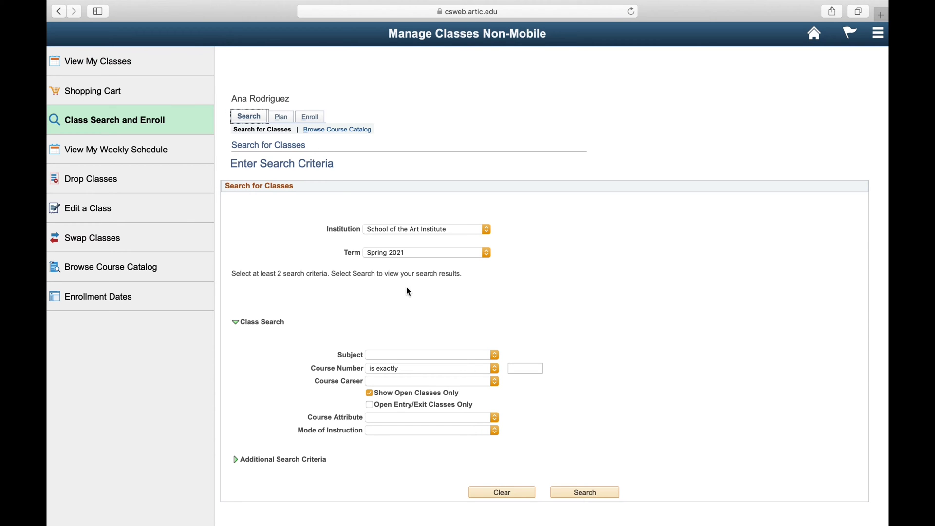
scroll(424, 307, down, 2)
click(425, 326)
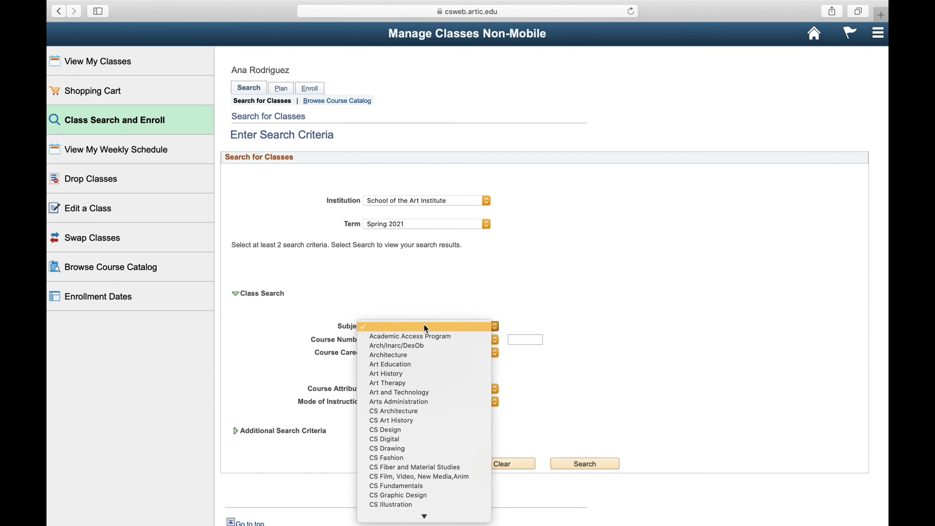
click(414, 374)
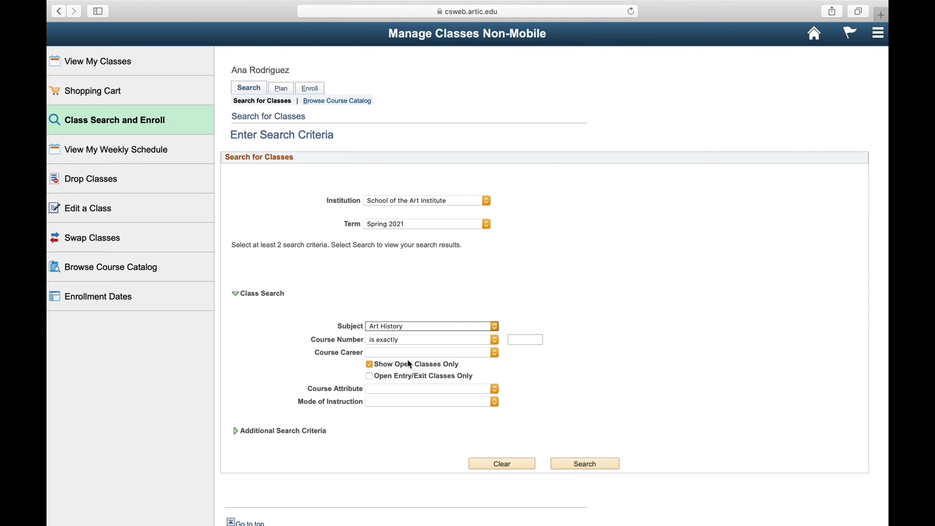
click(409, 353)
click(413, 382)
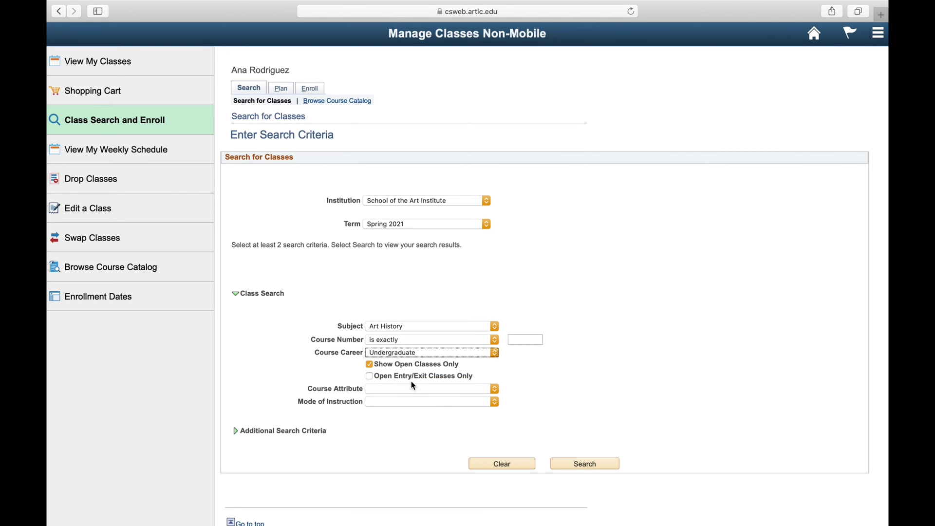
click(573, 466)
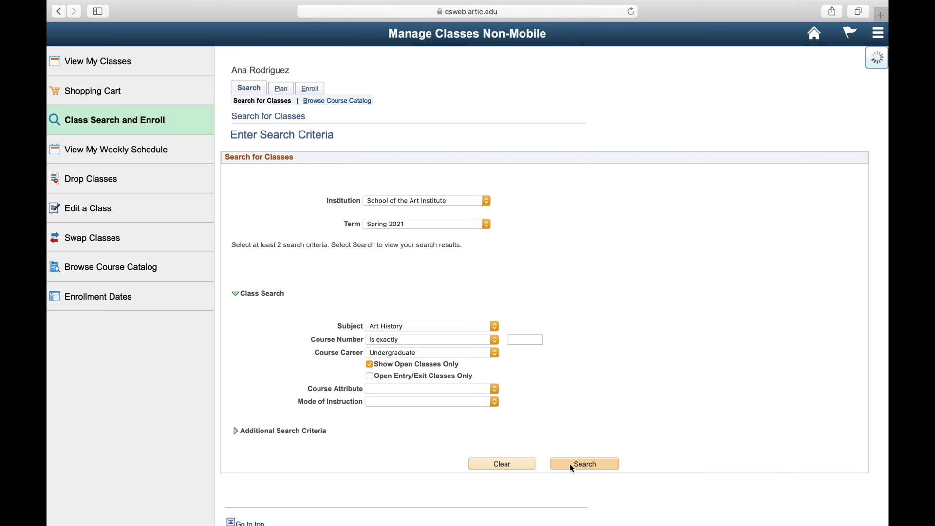
Add ARTHI 1002 section 008 (class 2151, Mondays 1:30–4:30 PM) to the shopping cart.
scroll(447, 406, down, 1)
scroll(447, 405, down, 10)
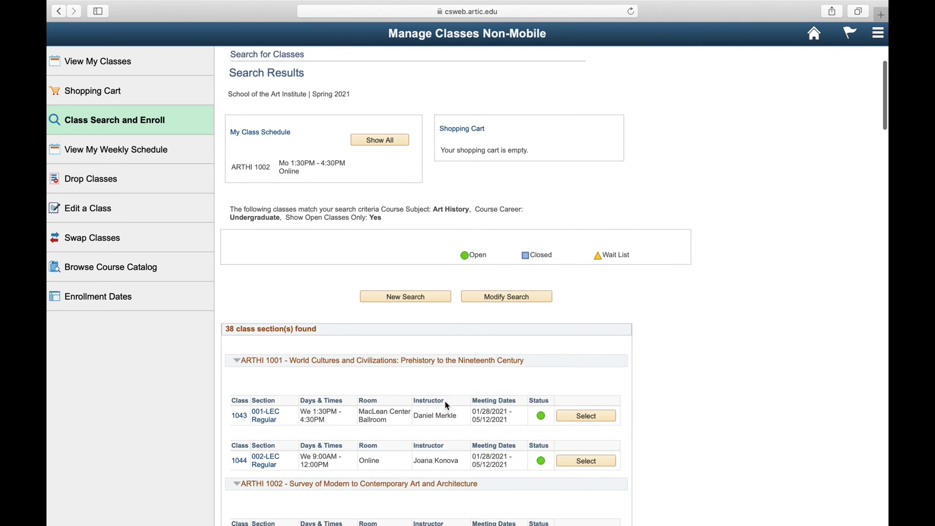
scroll(445, 401, down, 3)
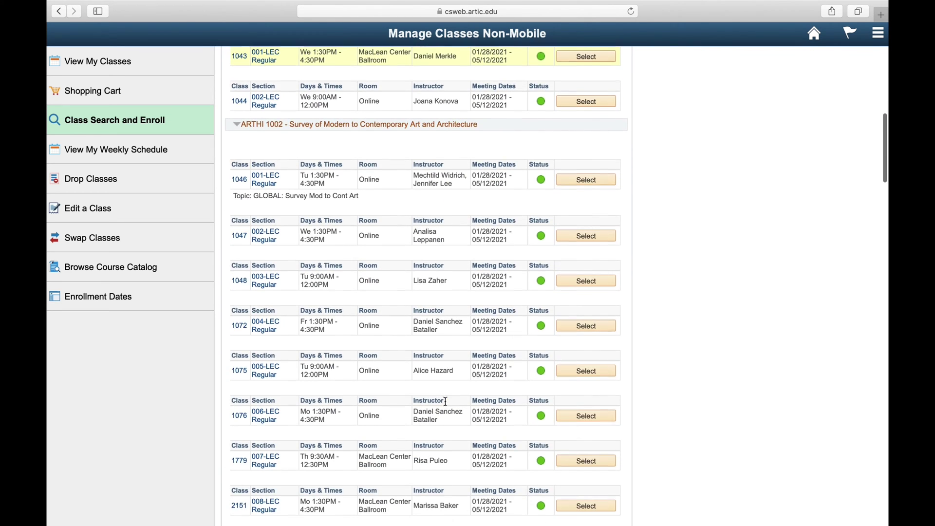
scroll(445, 401, down, 1)
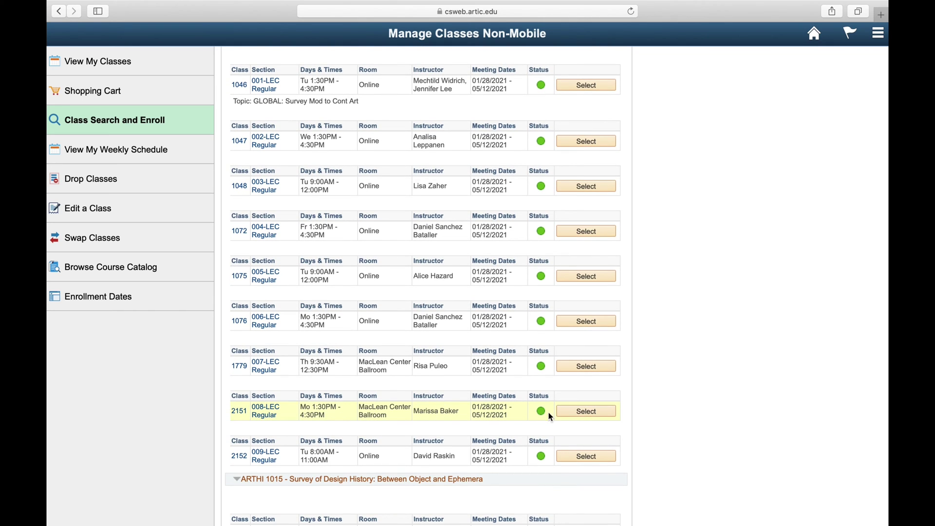
click(580, 414)
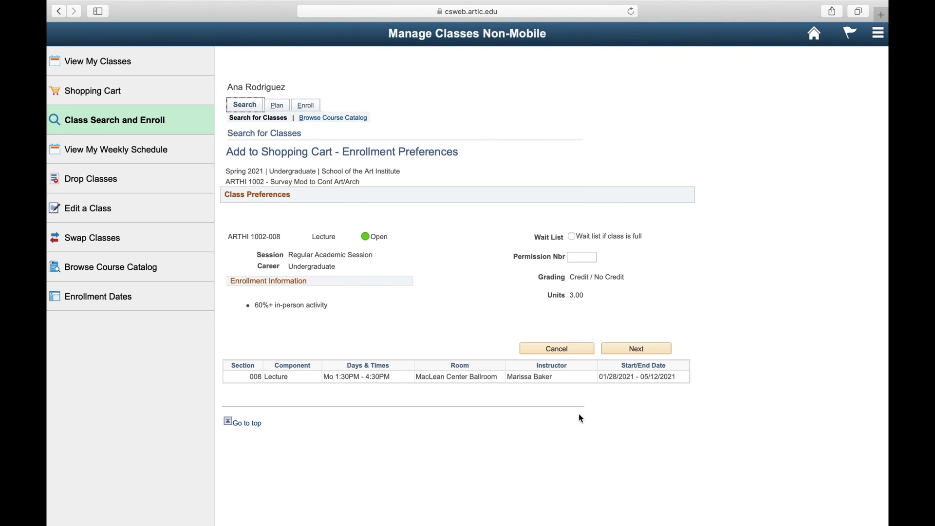
click(612, 349)
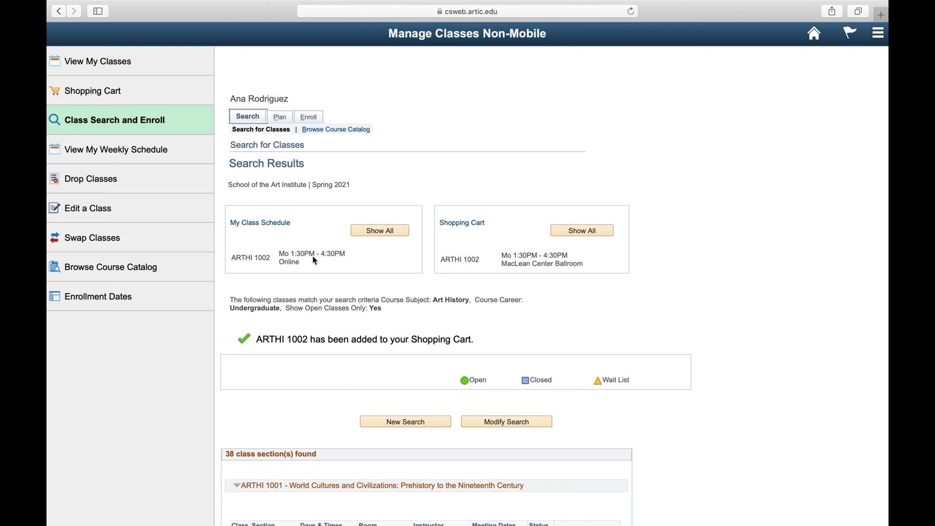
Enroll in ARTHI 1002 from the Spring 2021 shopping cart and view the success results.
click(184, 96)
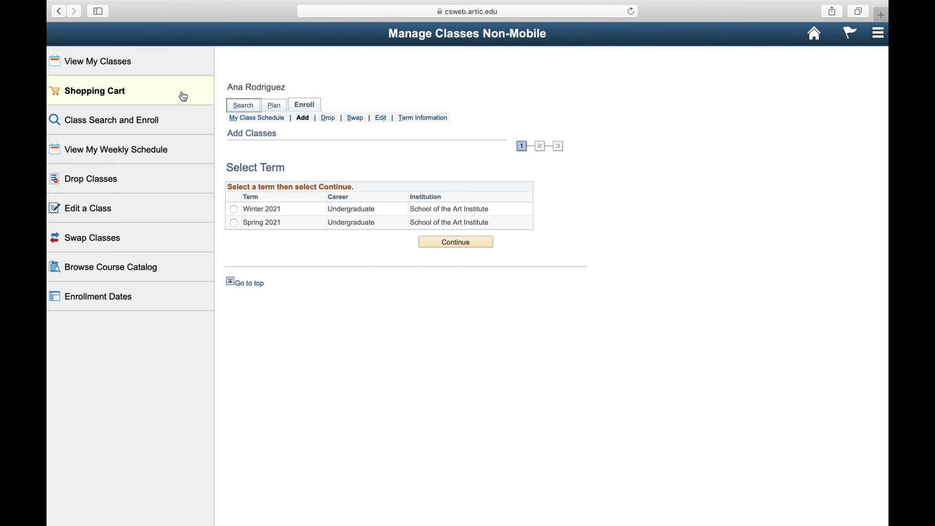
click(234, 223)
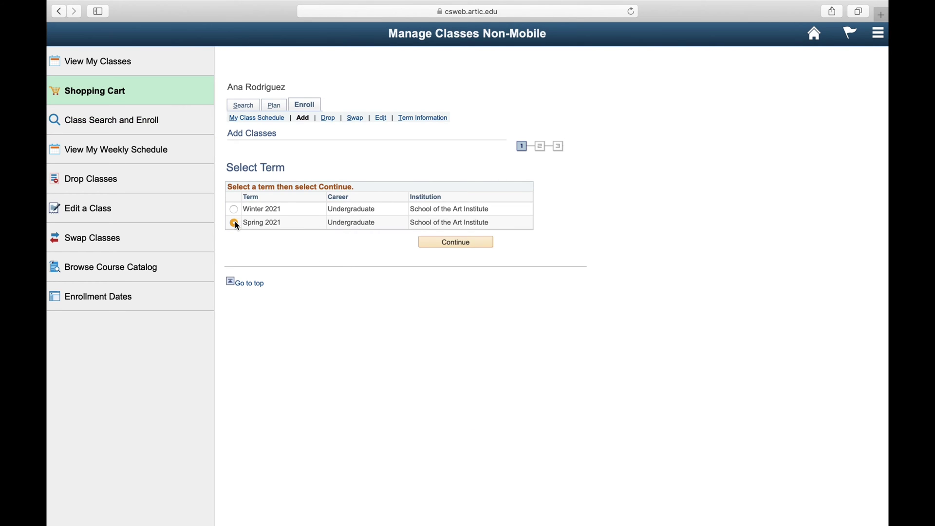
click(445, 244)
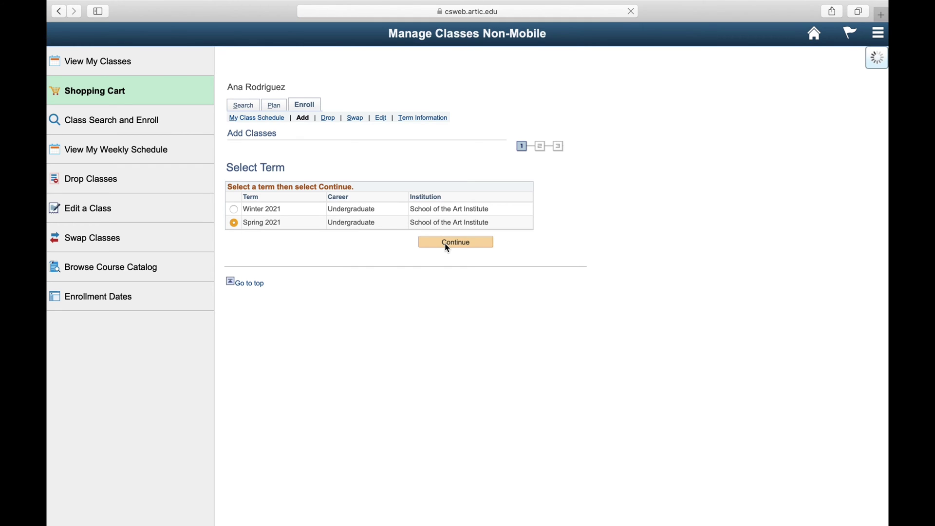
scroll(258, 380, down, 5)
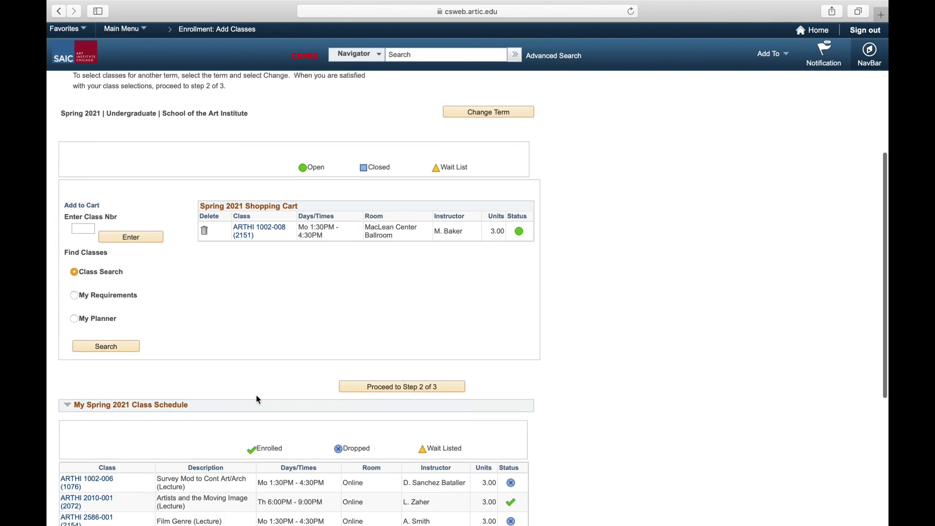
click(395, 384)
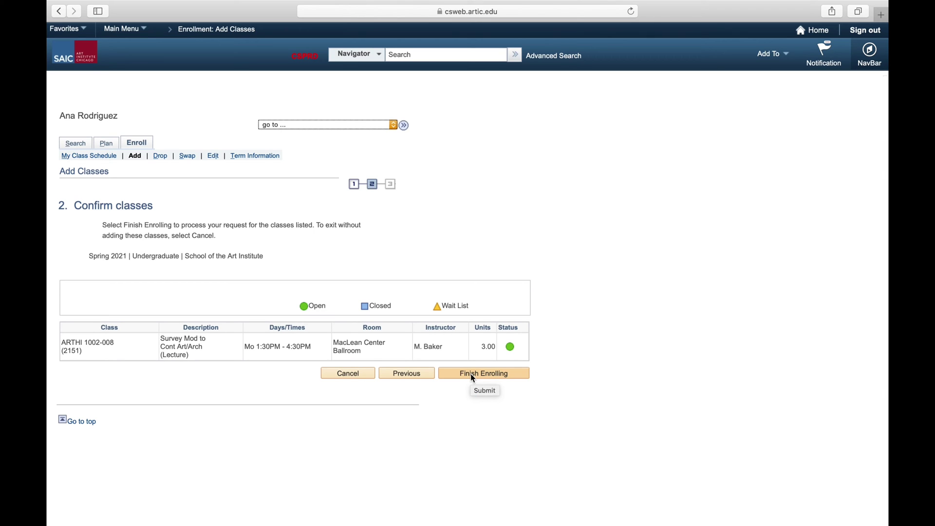
click(471, 375)
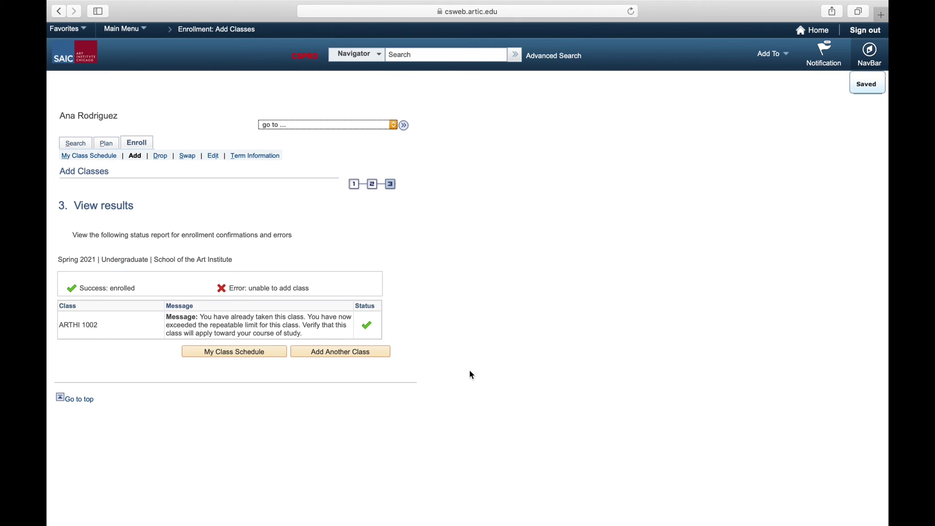
Search undergraduate Painting and Drawing classes for Spring 2021, including full and waitlisted sections.
click(76, 147)
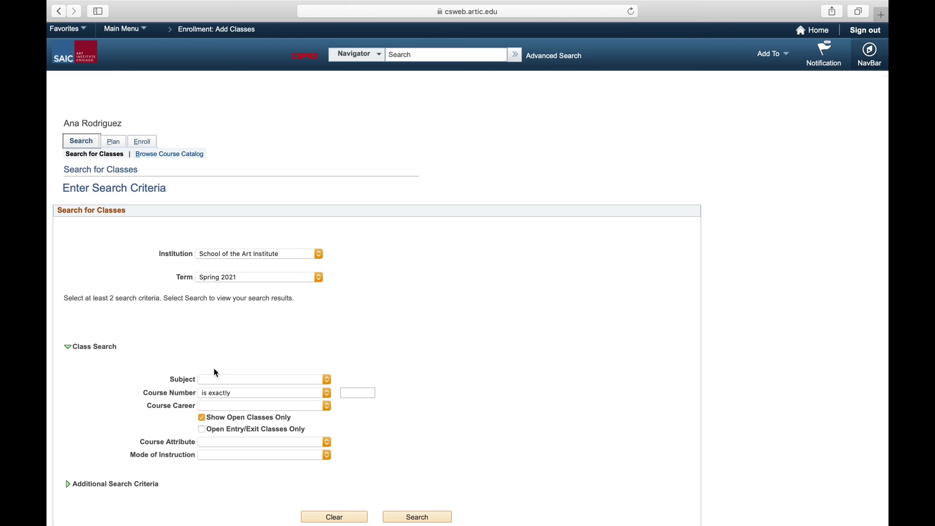
click(215, 379)
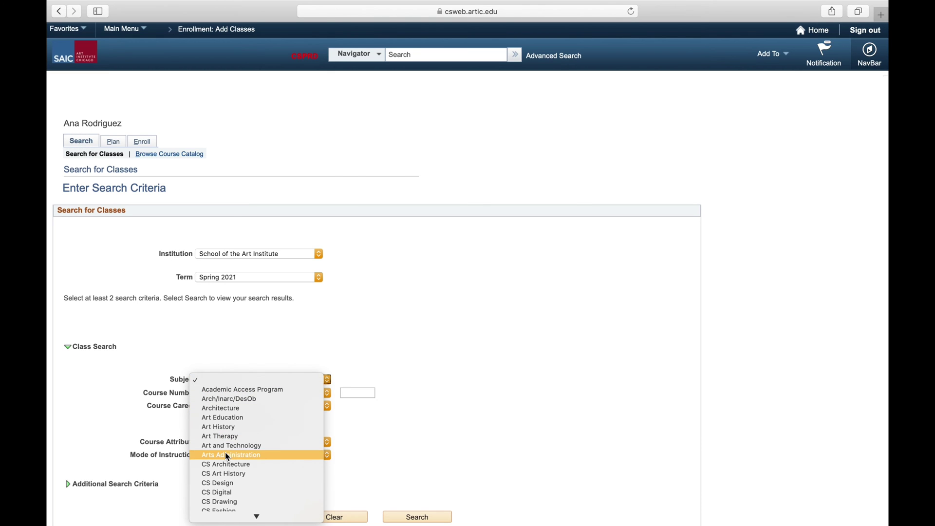
scroll(225, 451, down, 5)
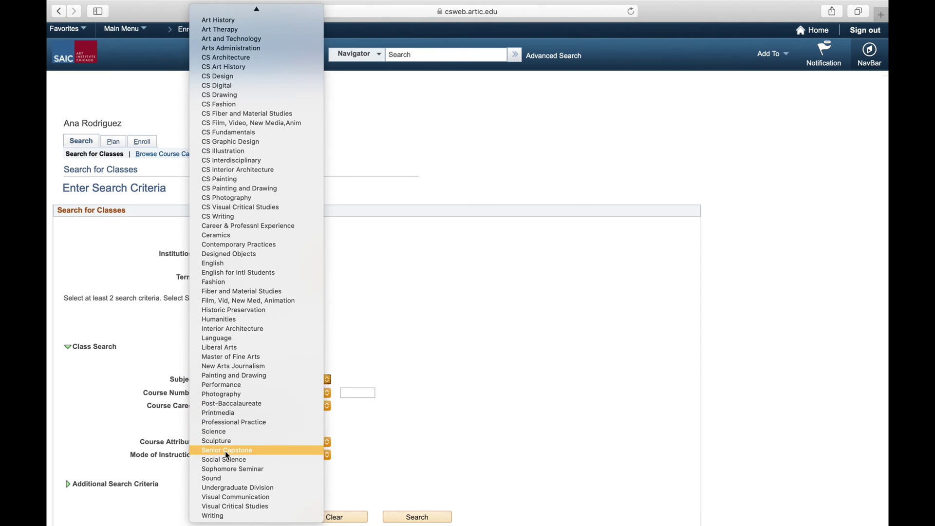
click(237, 378)
scroll(261, 348, down, 3)
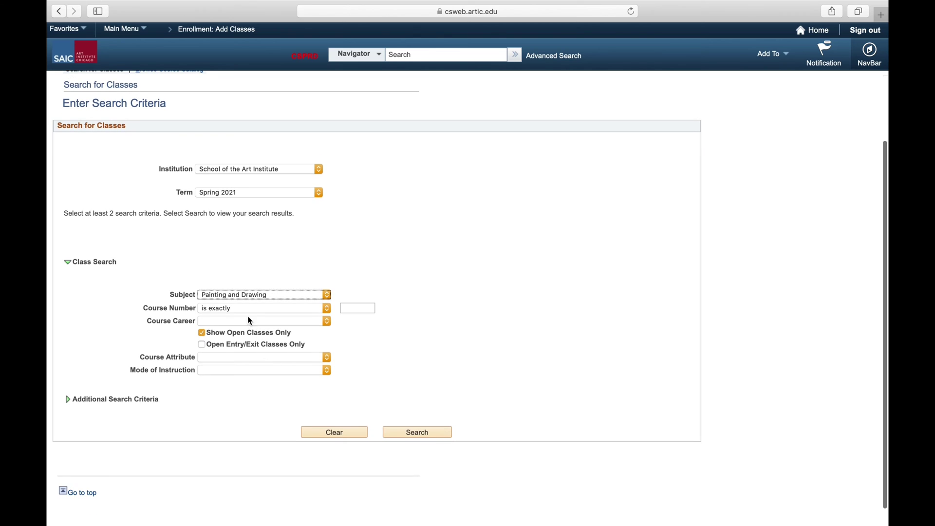
click(247, 320)
click(244, 348)
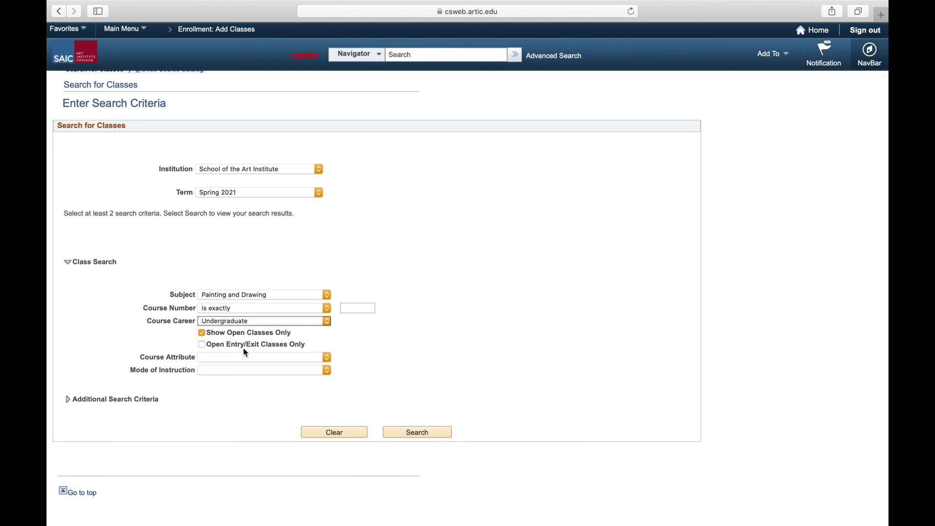
click(202, 334)
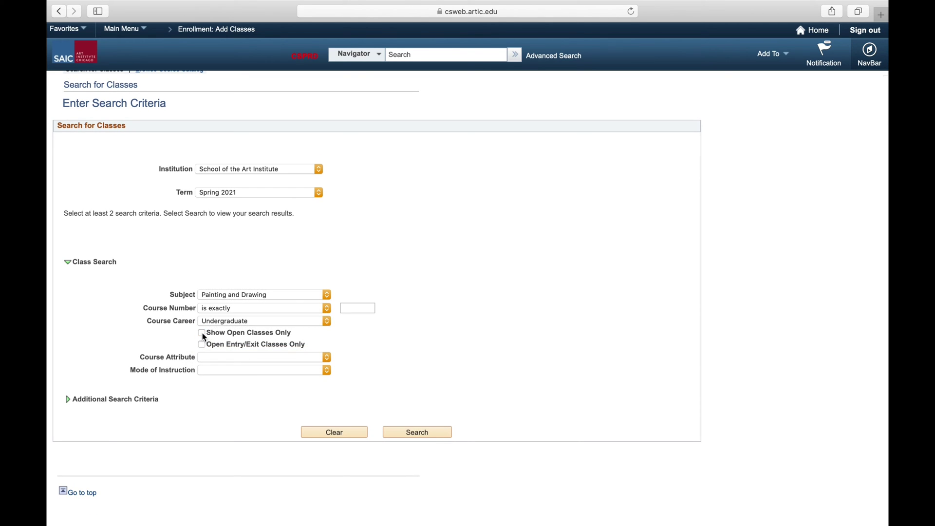
click(411, 437)
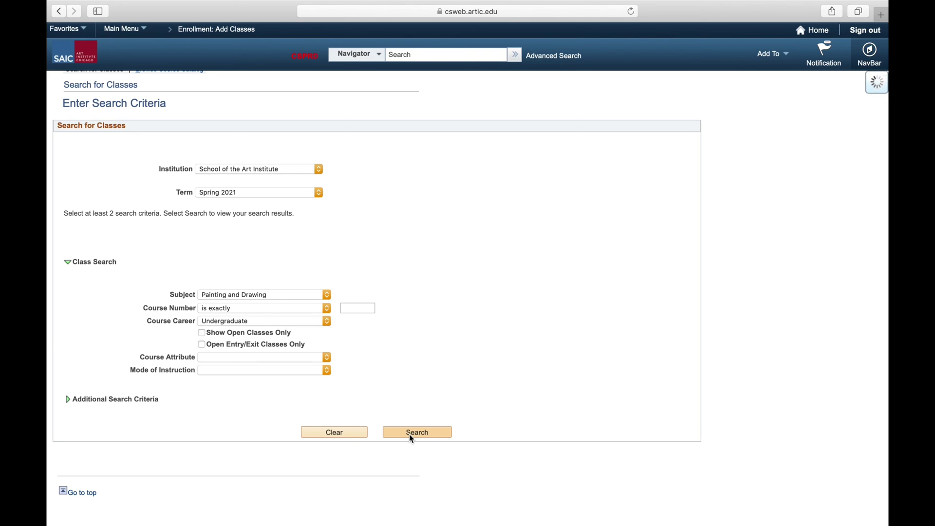
Add PTDW 2003 Color, class 1549, to the cart with 'Wait list if class is full' ticked.
scroll(411, 438, down, 4)
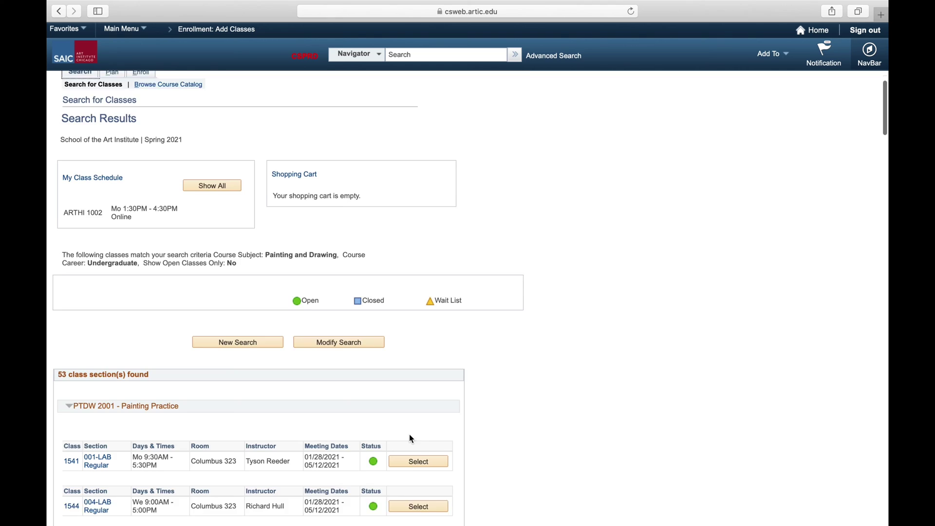
scroll(410, 436, down, 4)
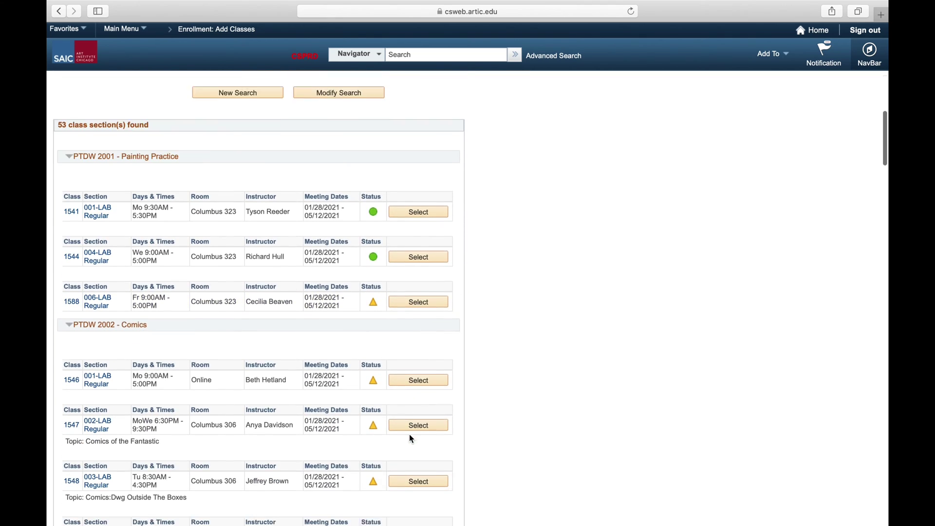
scroll(412, 438, down, 3)
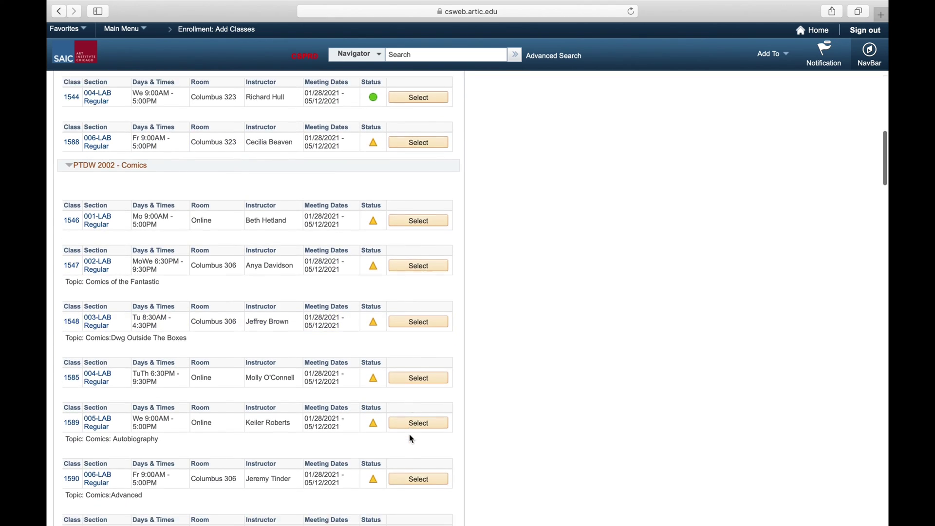
scroll(410, 436, down, 4)
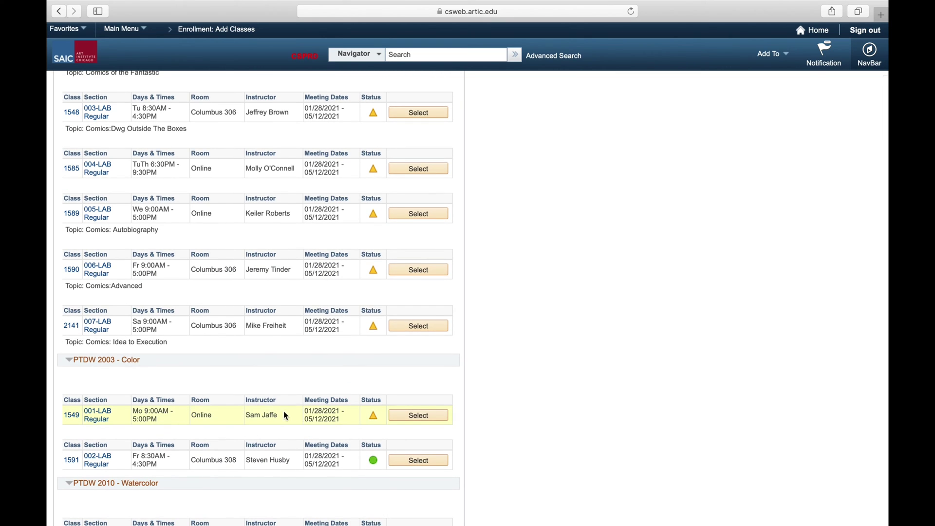
click(395, 417)
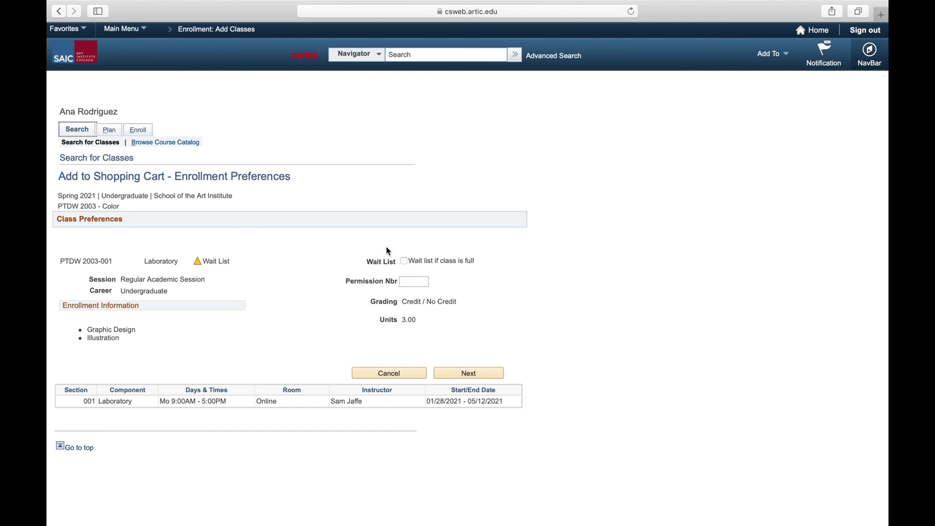
click(404, 260)
click(470, 372)
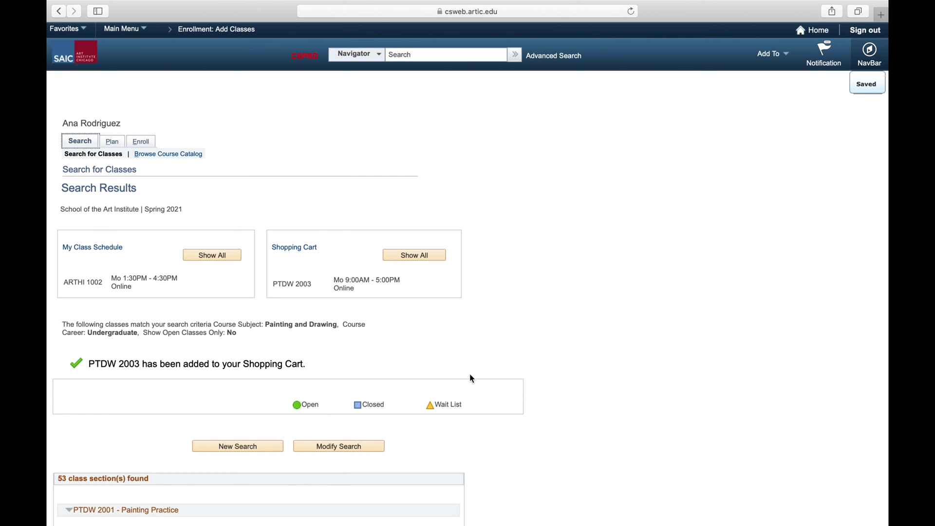
Go to the Add Classes enrollment page.
scroll(438, 422, down, 1)
scroll(438, 423, up, 1)
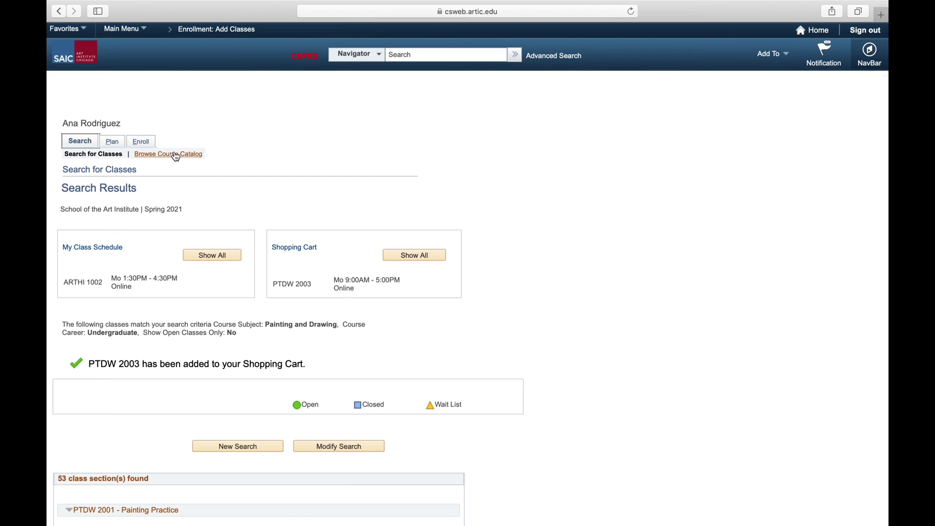
click(149, 144)
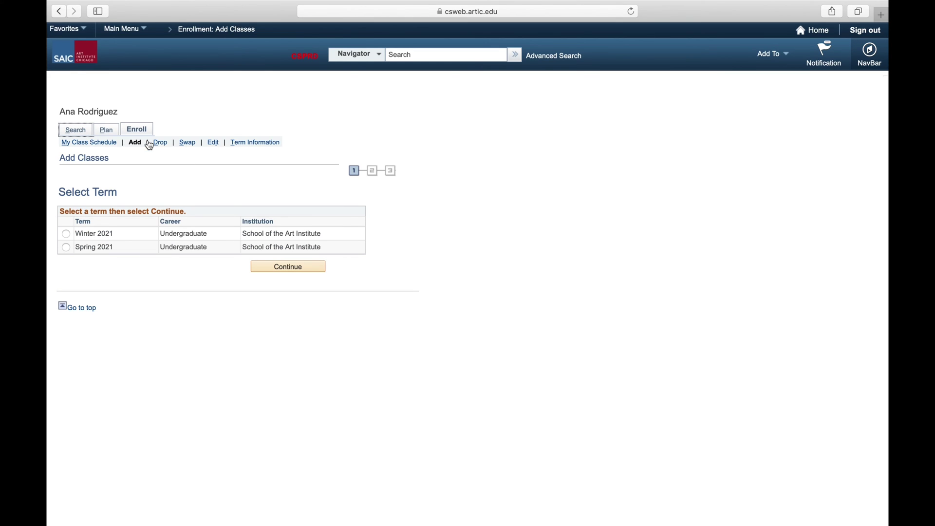
Start a class swap for the Spring 2021 term.
click(187, 143)
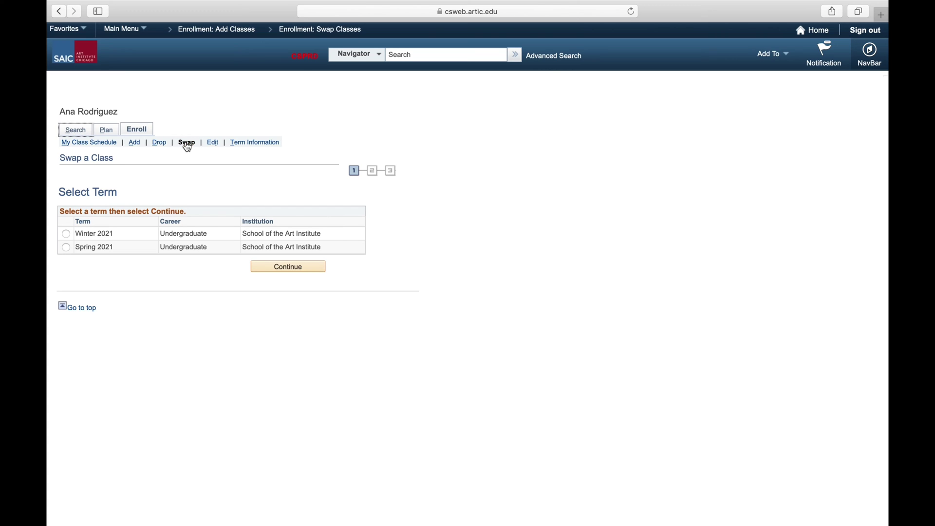
click(67, 247)
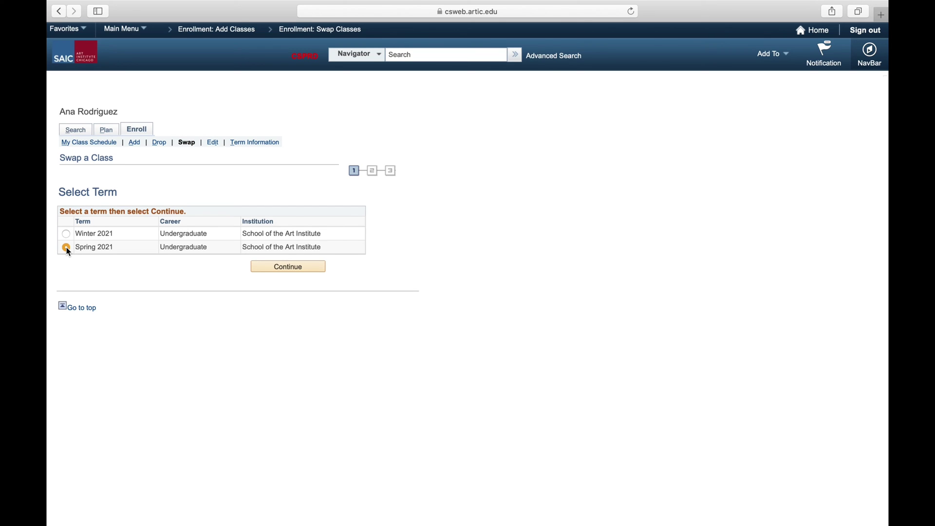
click(274, 267)
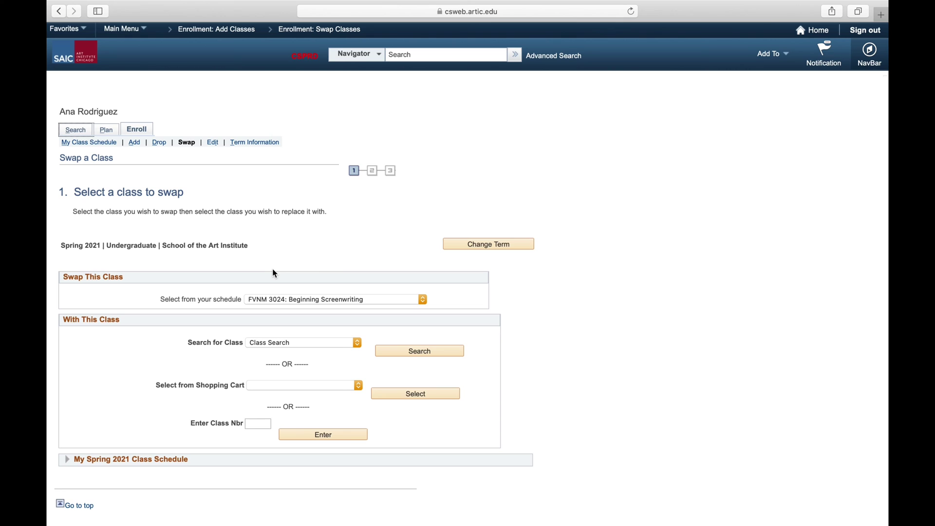
Choose to replace scheduled ARTHI 1002 with shopping-cart class PTDW 2003-001.
click(282, 299)
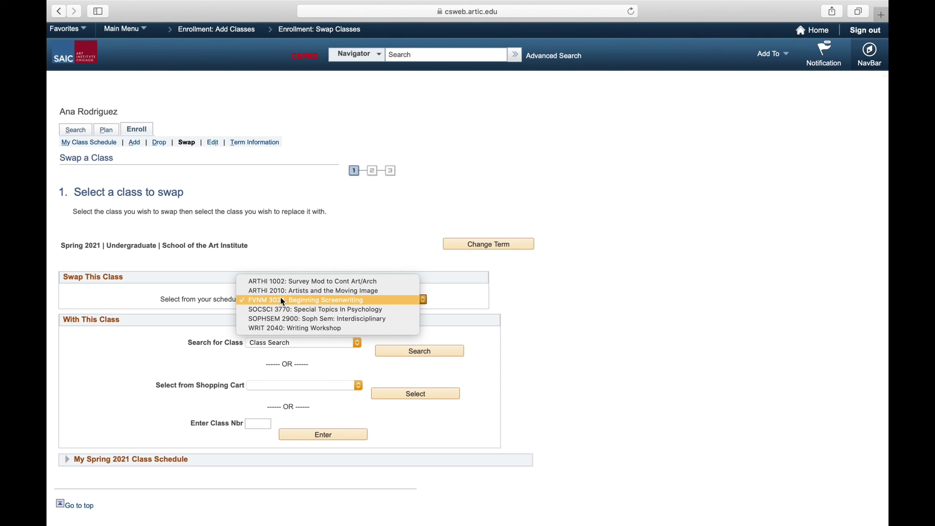
click(319, 281)
scroll(301, 369, down, 2)
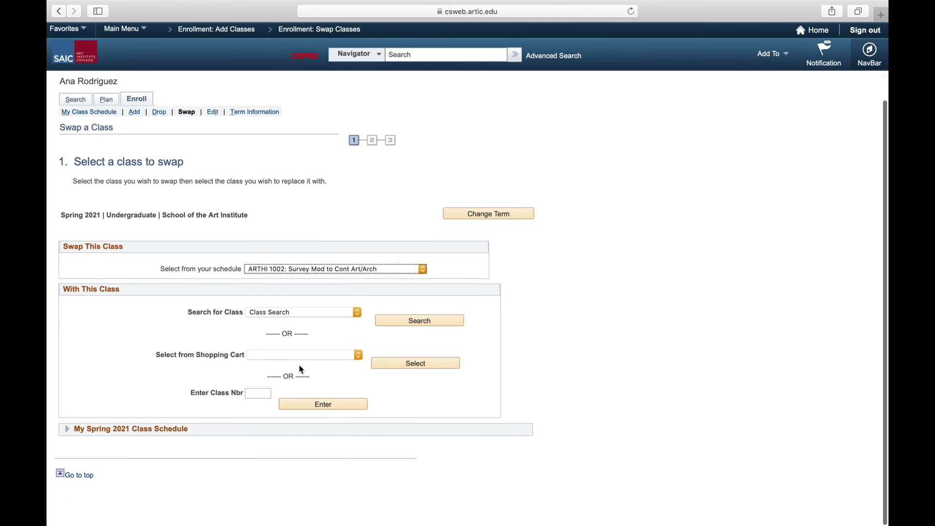
click(261, 359)
click(262, 360)
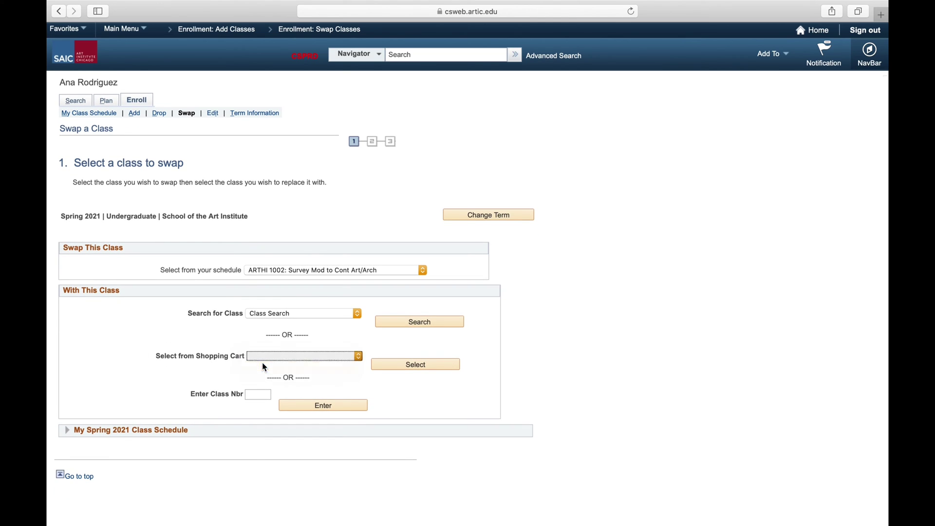
key(Down)
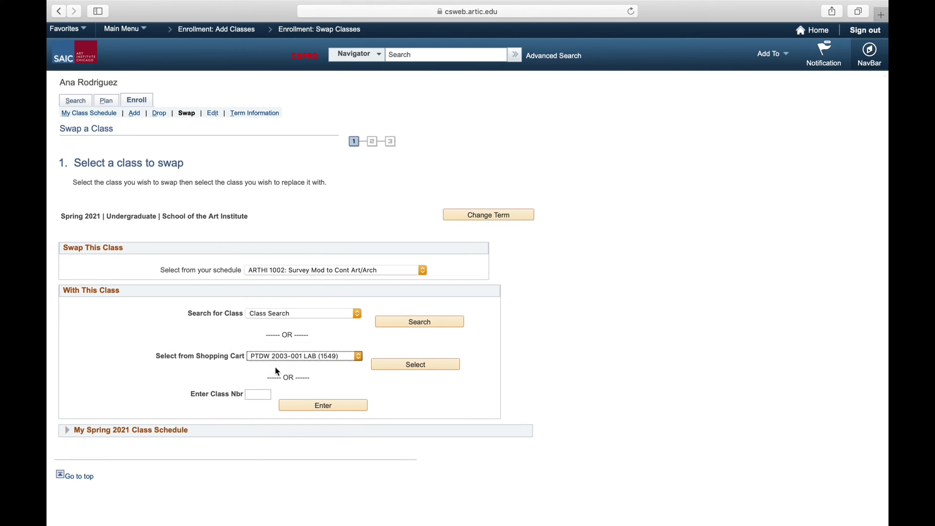
click(400, 368)
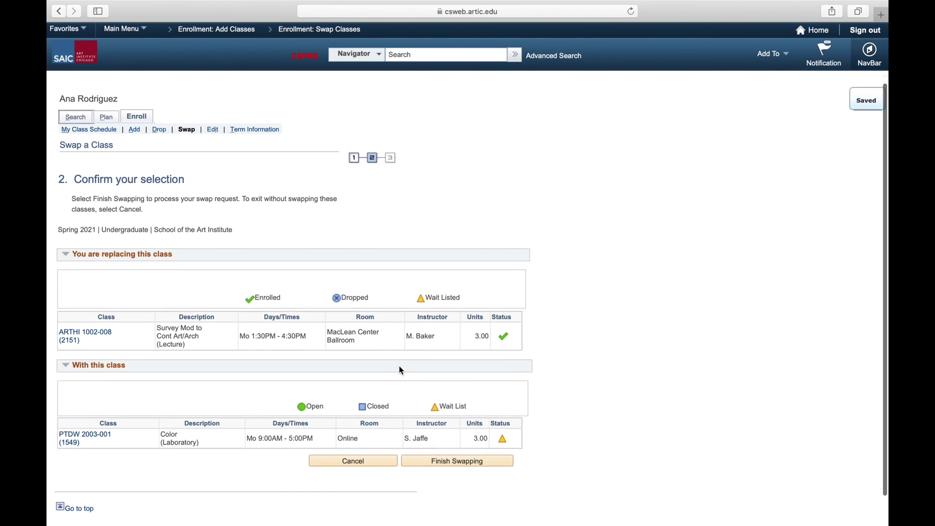
Finish the ARTHI 1002 to PTDW 2003 swap, note wait list position 5, and open My Class Schedule.
scroll(400, 370, down, 2)
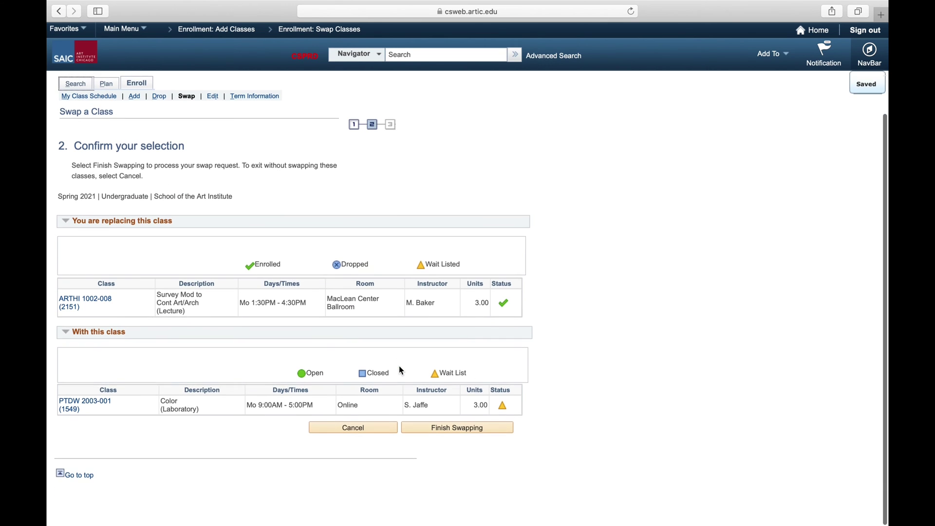
click(423, 433)
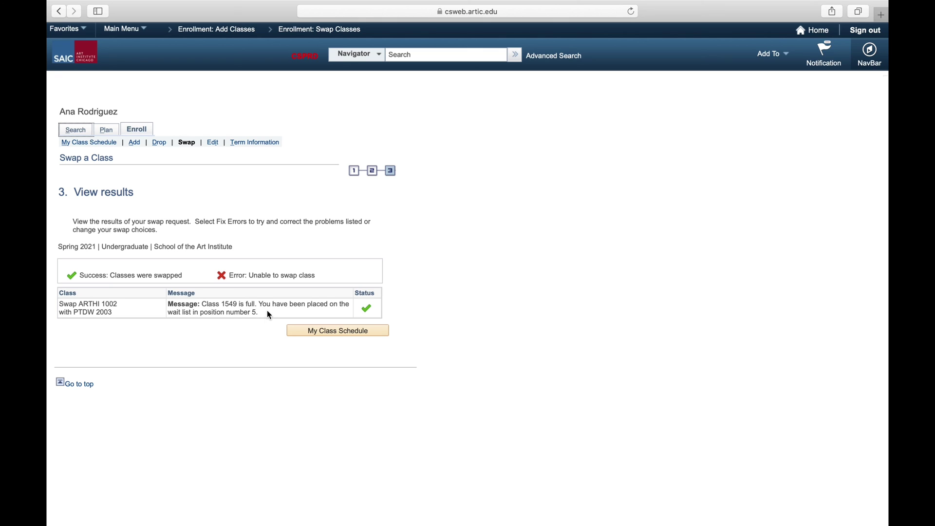
drag(267, 311, 166, 313)
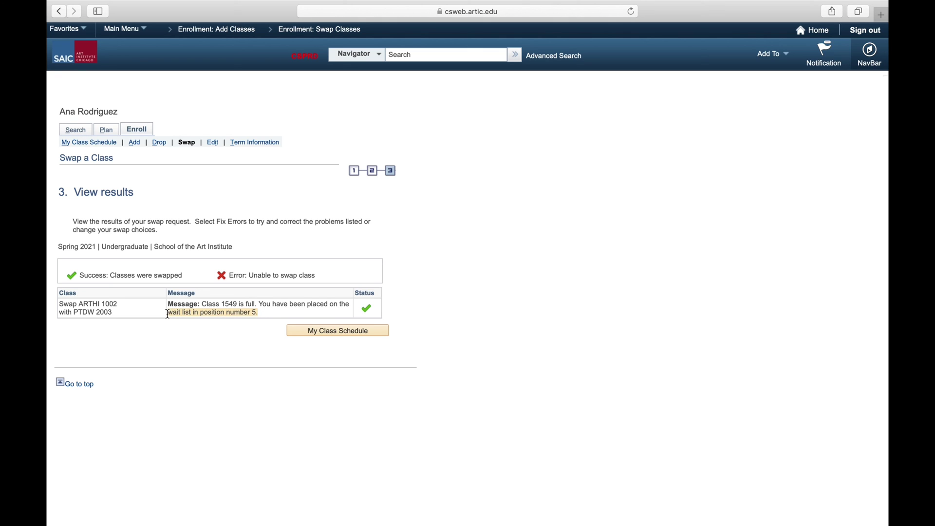
click(312, 326)
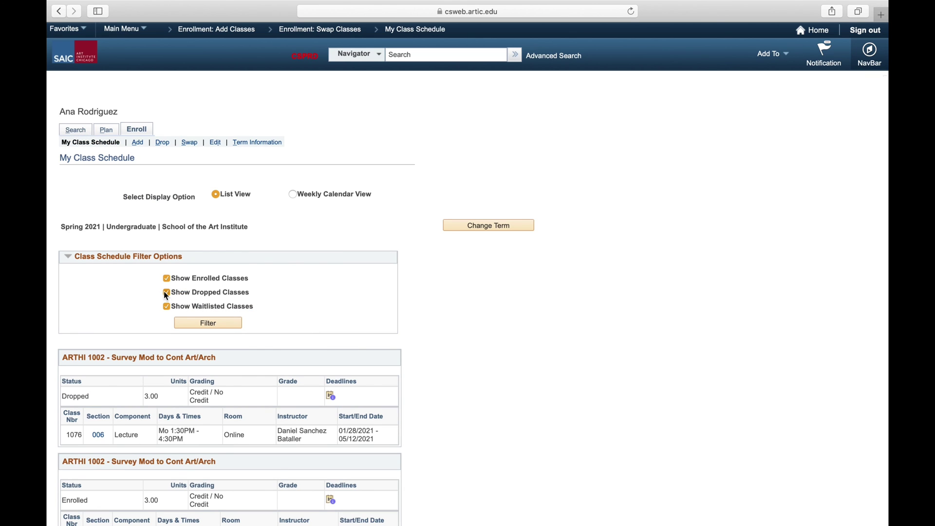
Hide dropped classes and check PTDW 2003 Color is Waiting at waitlist position 5.
click(195, 320)
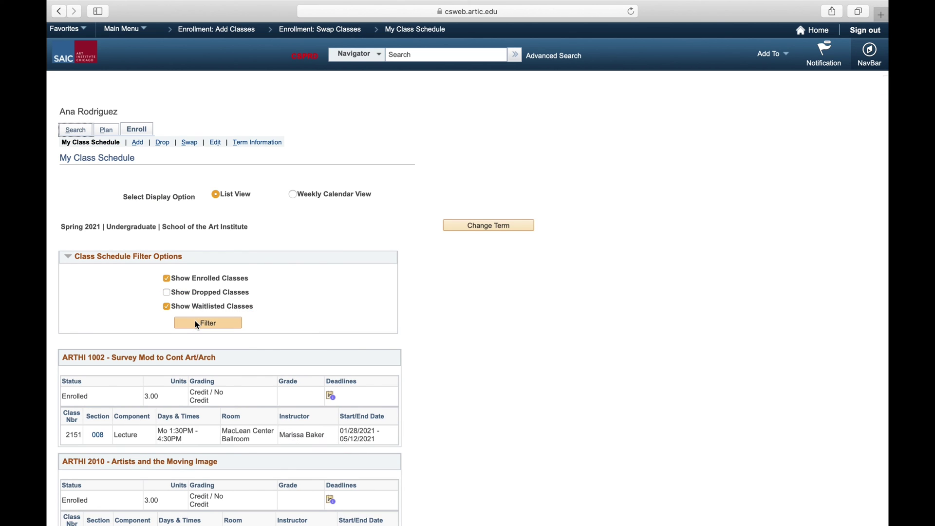
scroll(199, 336, down, 5)
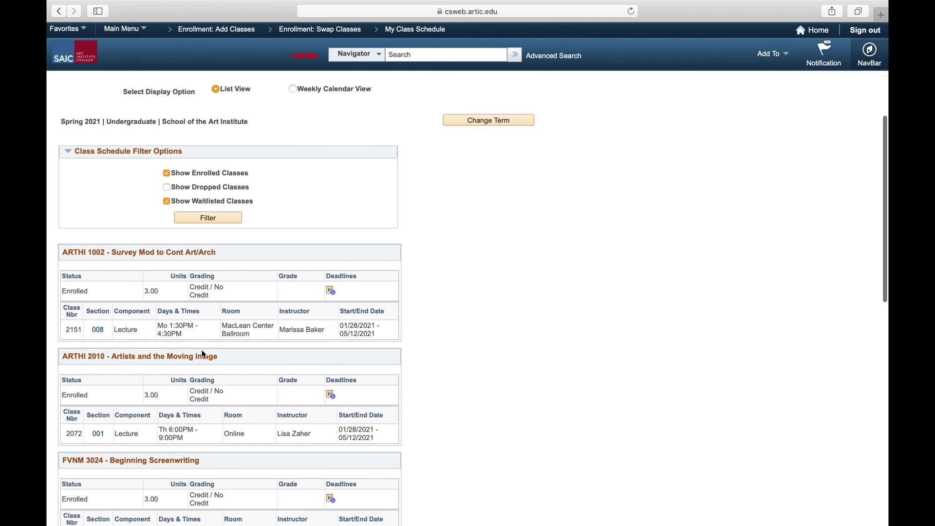
scroll(203, 354, down, 8)
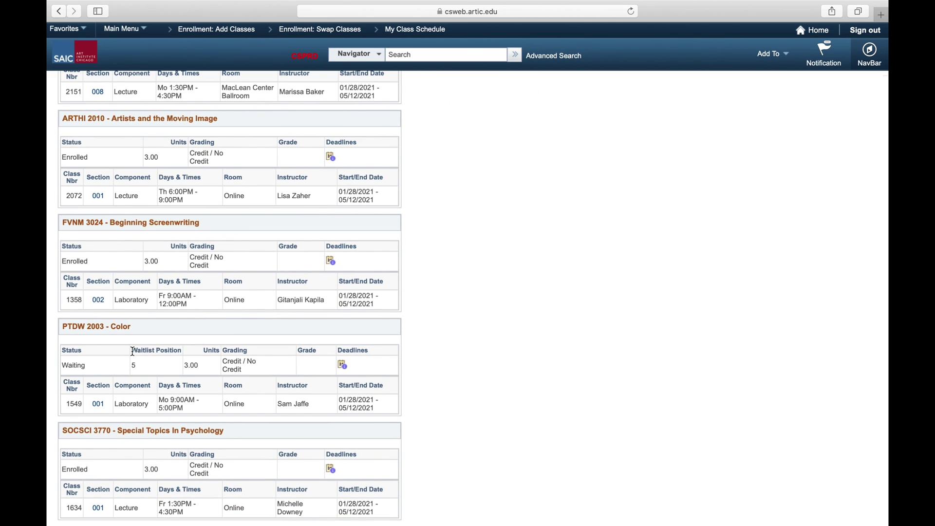
drag(132, 352, 141, 367)
click(141, 367)
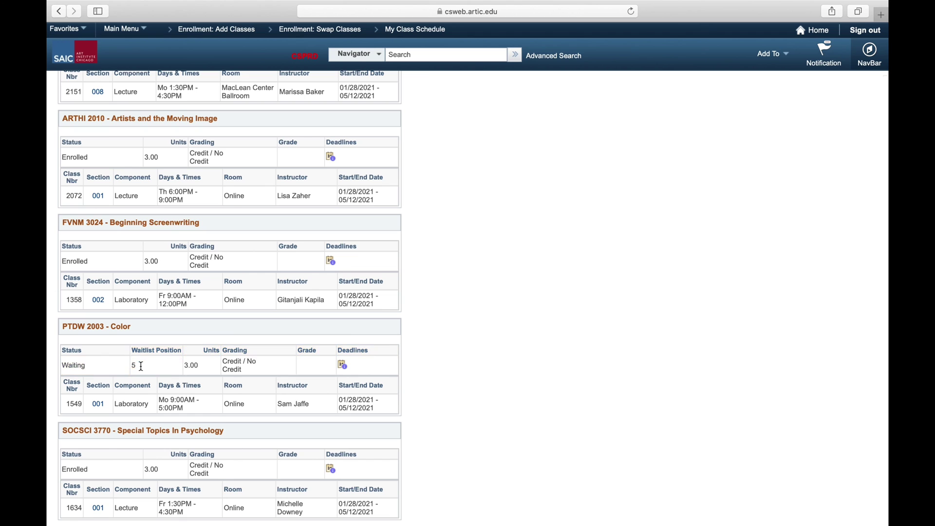